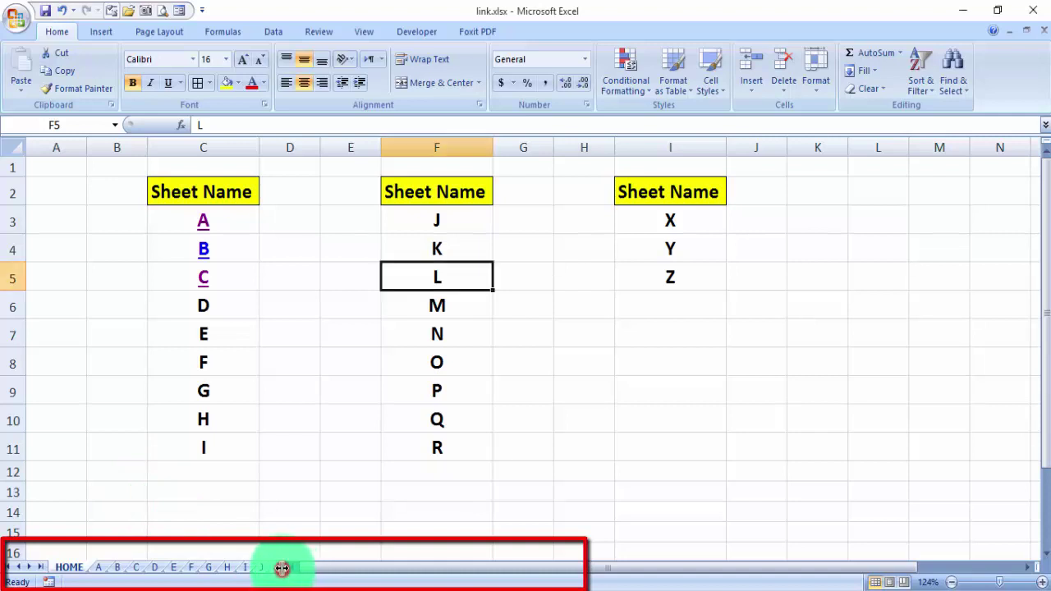
Widen the sheet-tab area so every tab from HOME through Z shows at once
drag(281, 567, 575, 568)
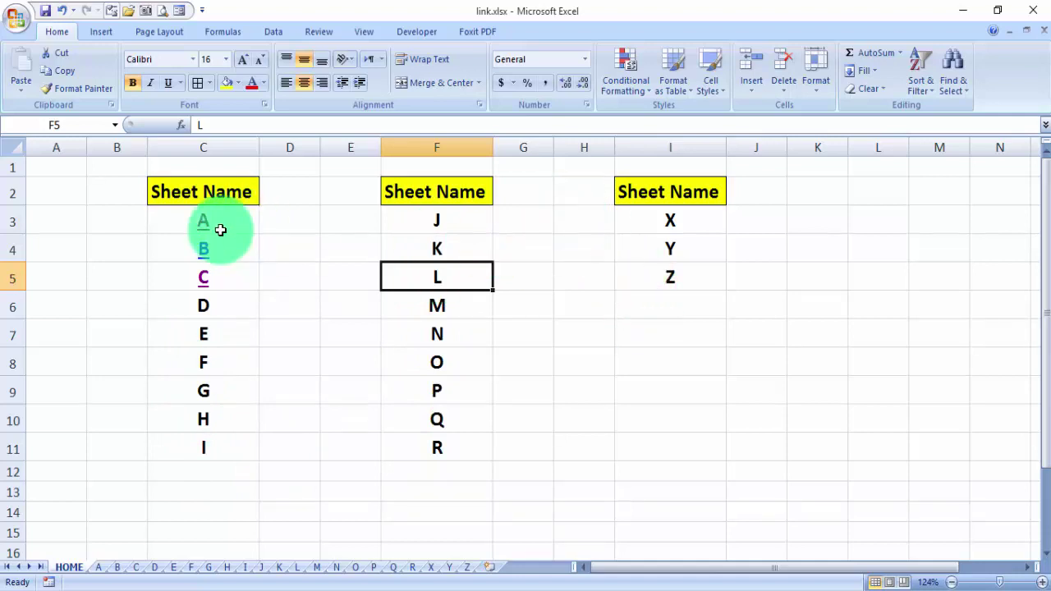
click(203, 225)
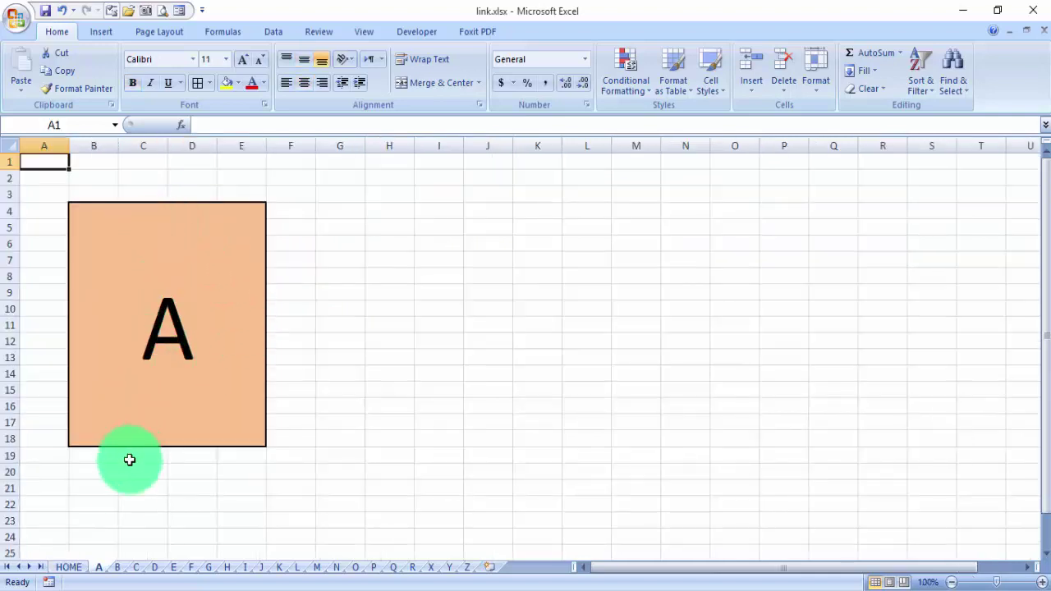
click(69, 567)
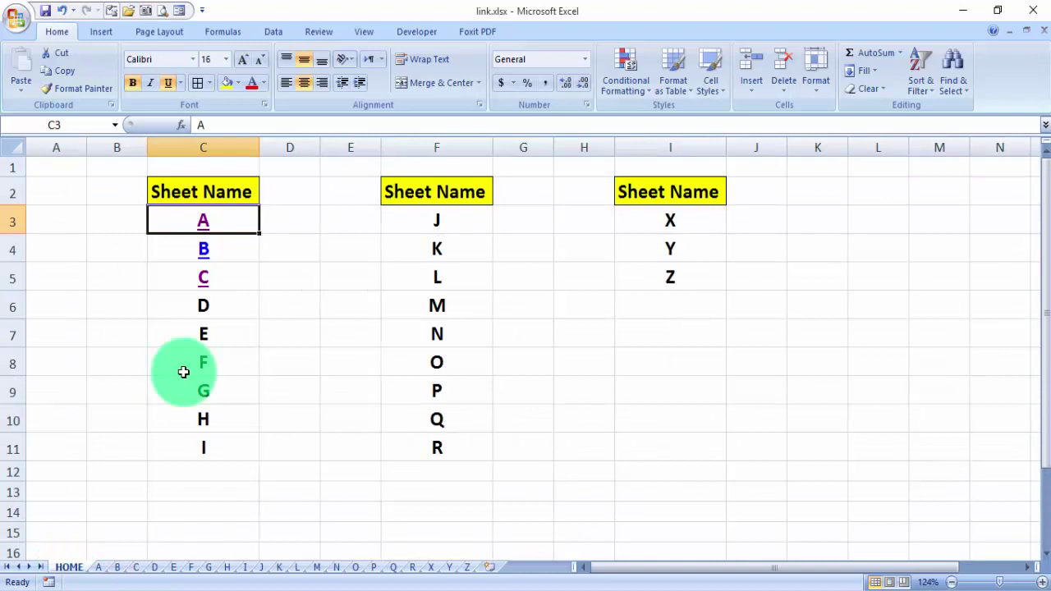
click(205, 278)
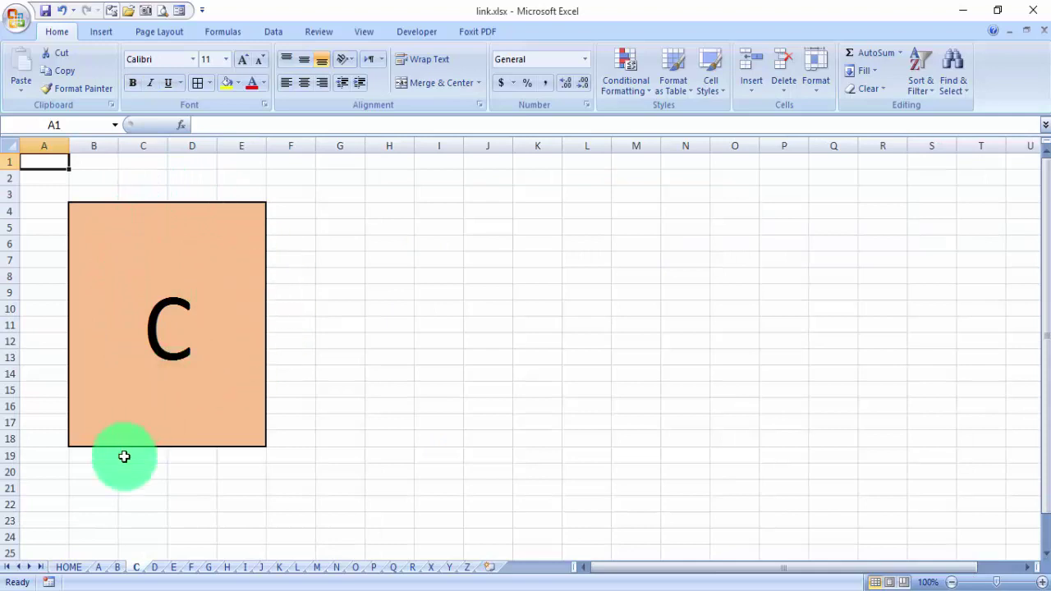
click(70, 568)
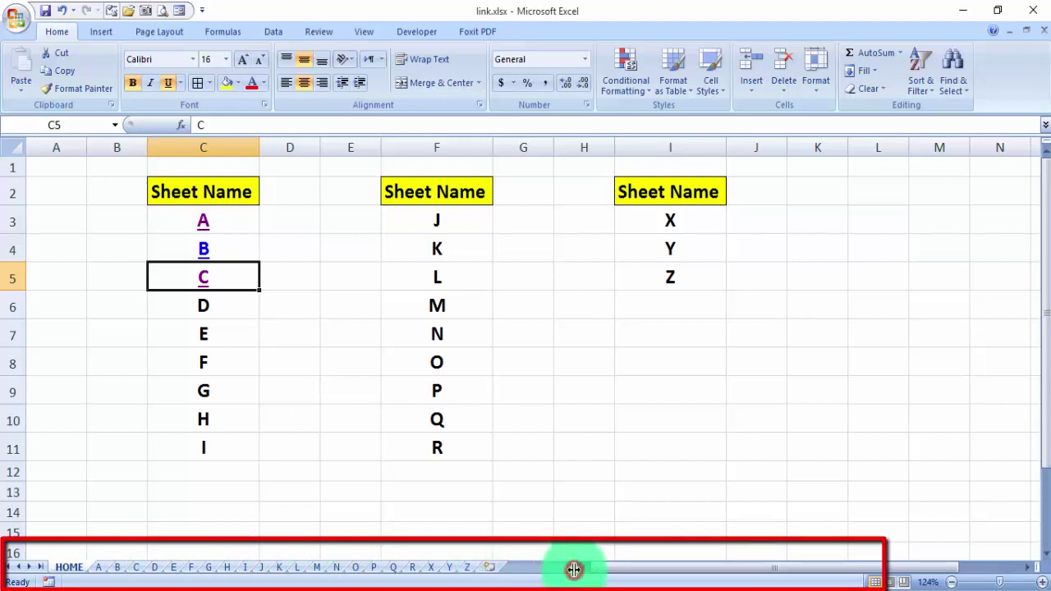
Narrow the tab area to HOME through F, scroll the tabs to K, then back to the first sheet
drag(573, 569, 840, 569)
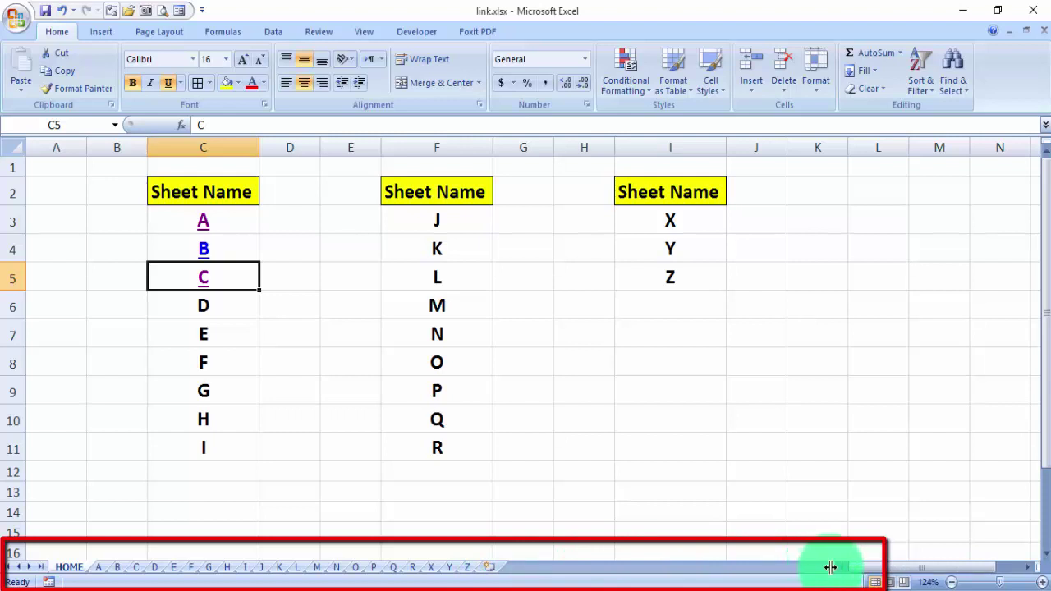
drag(826, 568, 212, 568)
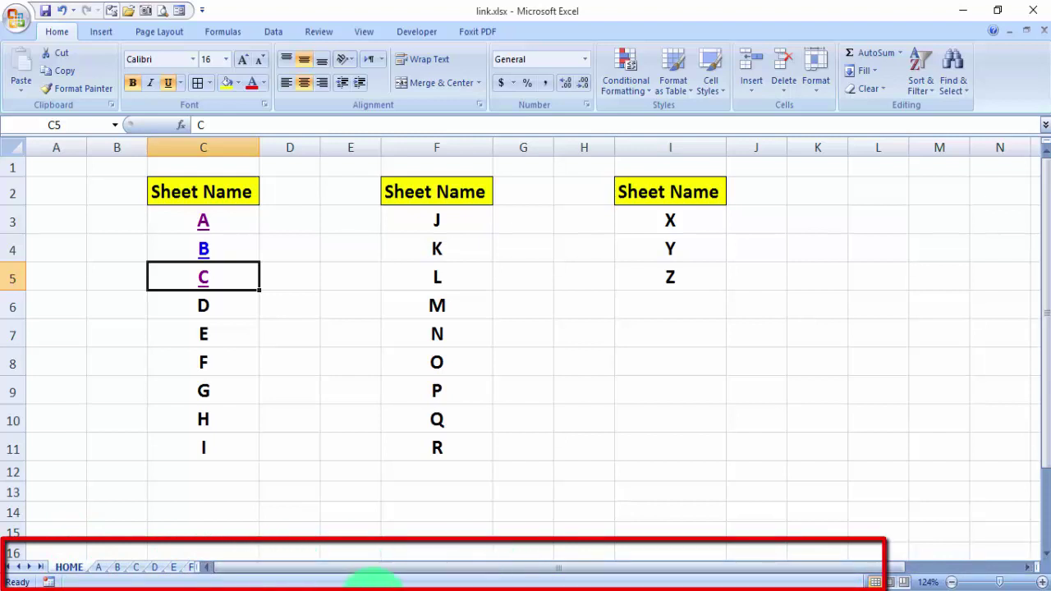
click(30, 569)
click(31, 569)
click(30, 568)
click(30, 568)
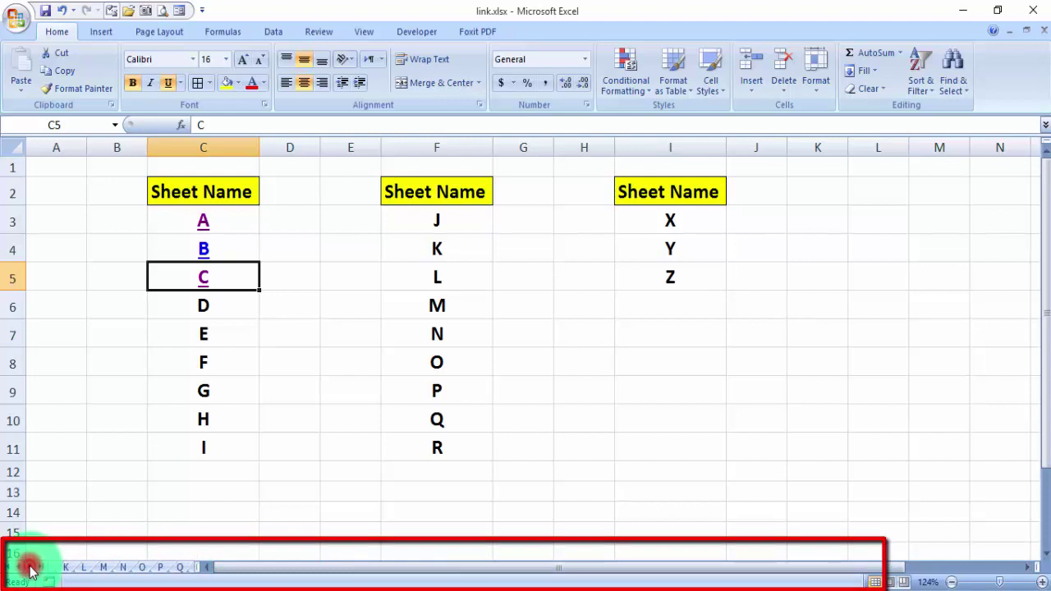
click(30, 568)
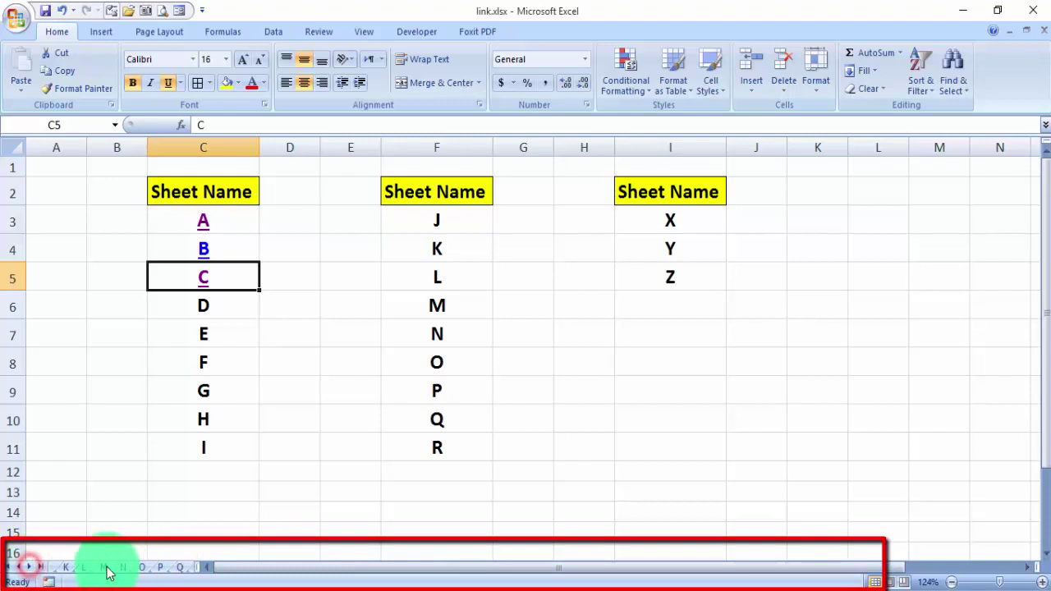
click(9, 569)
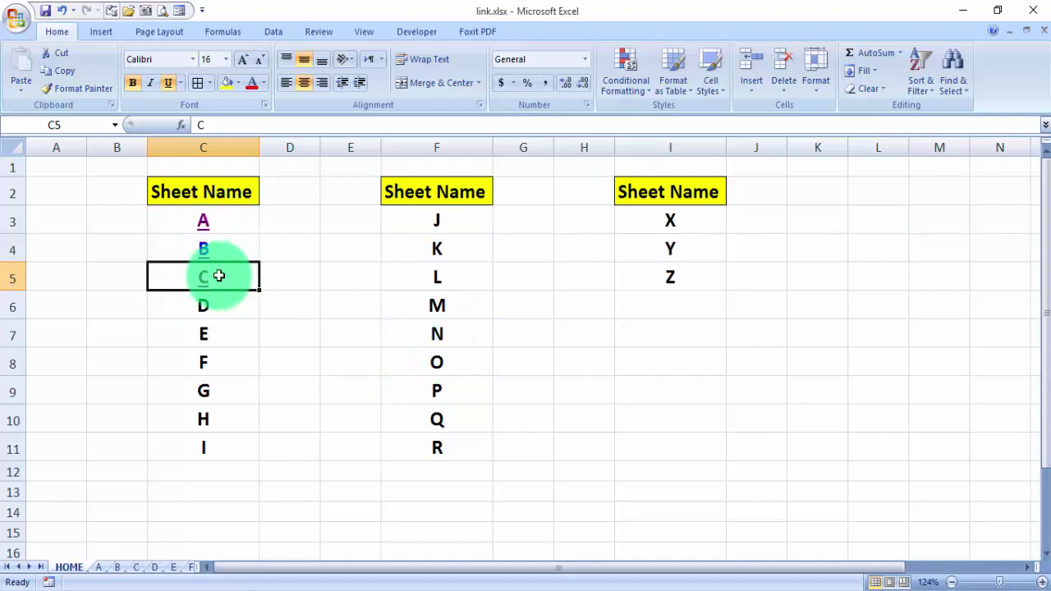
Follow the B link to sheet B, return to HOME, and select cell I5 holding Z
click(204, 257)
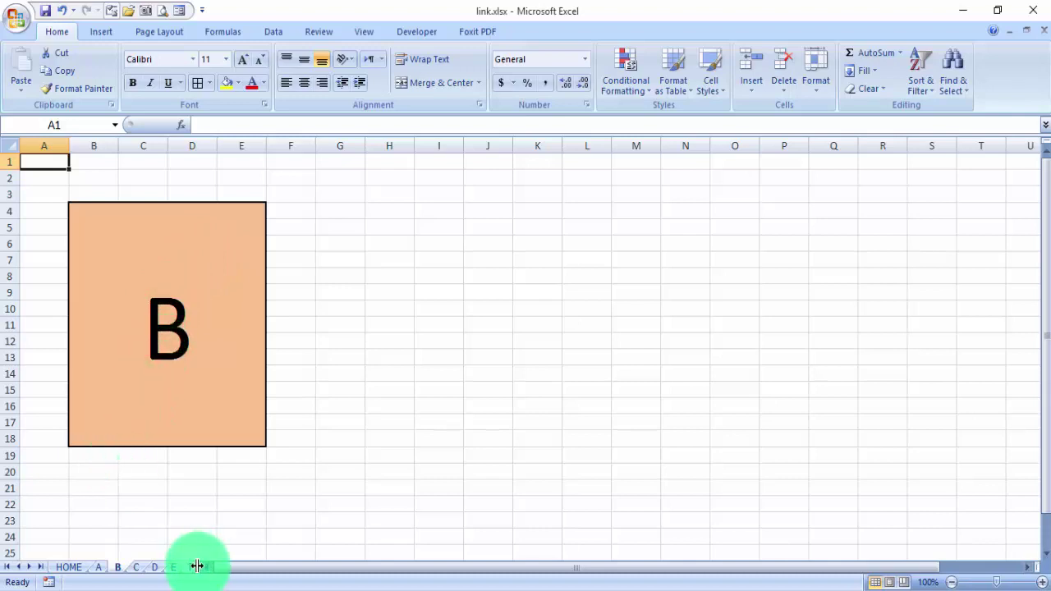
drag(197, 567, 278, 567)
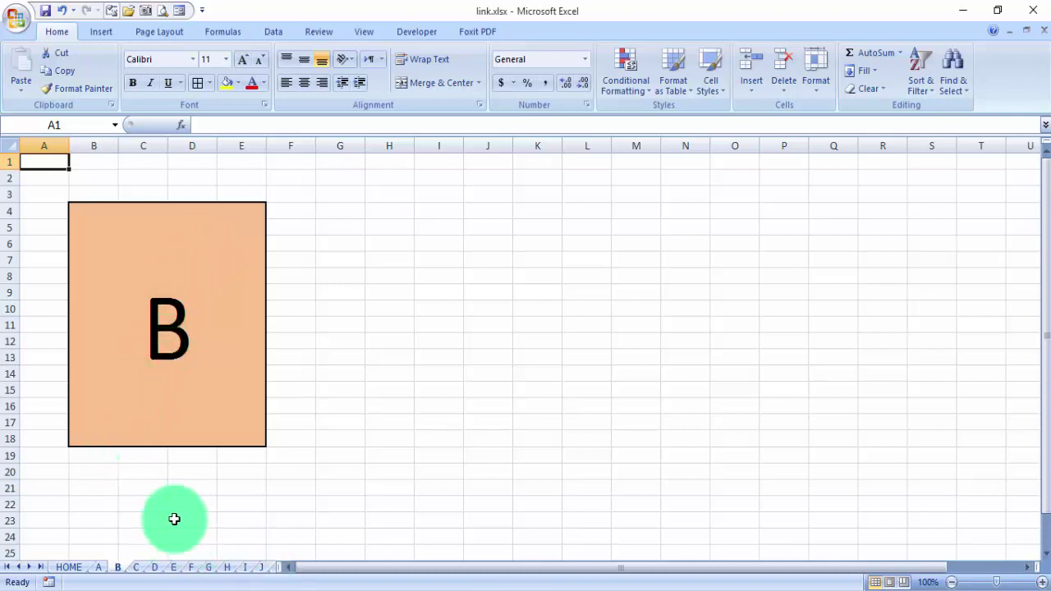
click(69, 567)
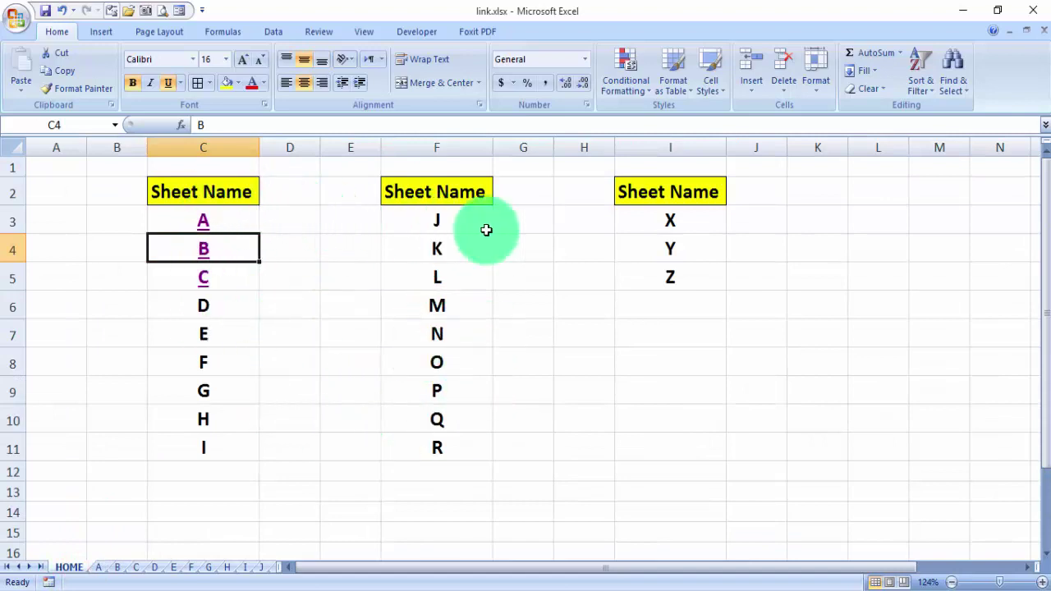
click(673, 280)
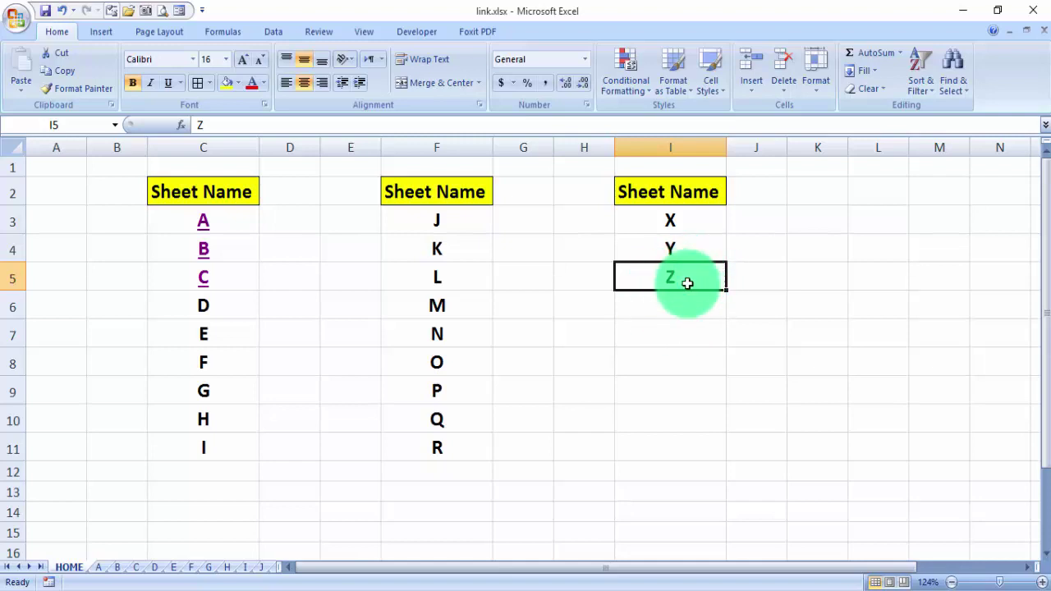
Hyperlink cell I5's Z to cell A1 of sheet Z via Place in This Document
right_click(674, 277)
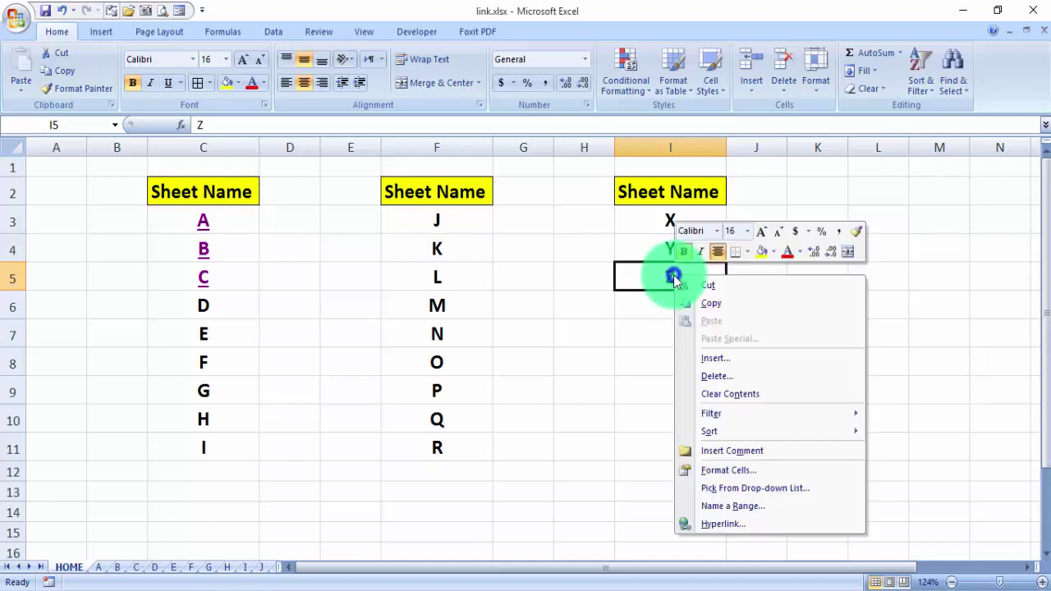
click(735, 524)
mouse_move(680, 396)
mouse_down()
mouse_move(627, 228)
mouse_move(483, 230)
mouse_up()
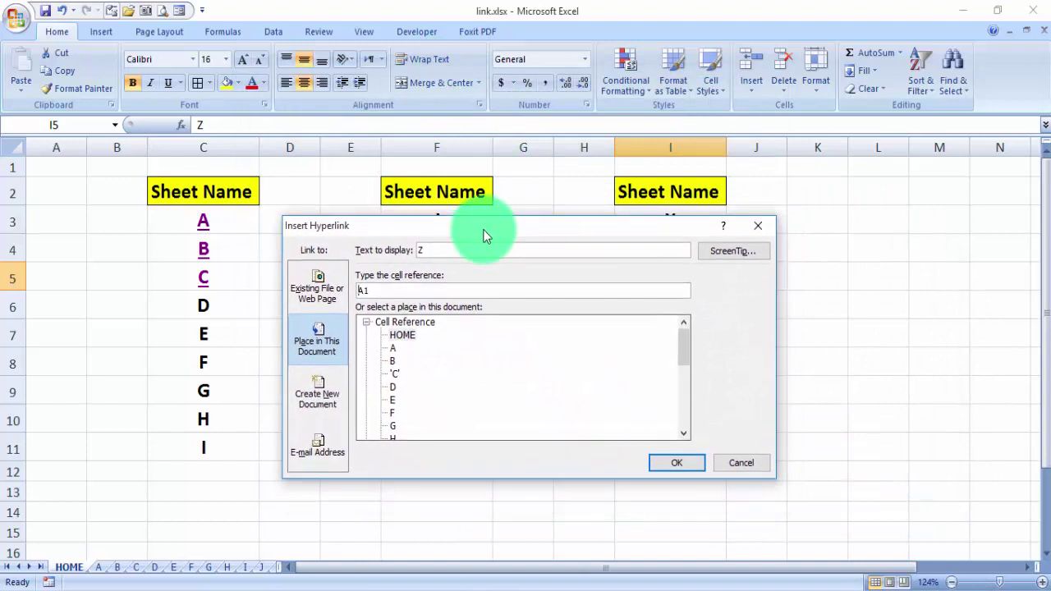
click(317, 298)
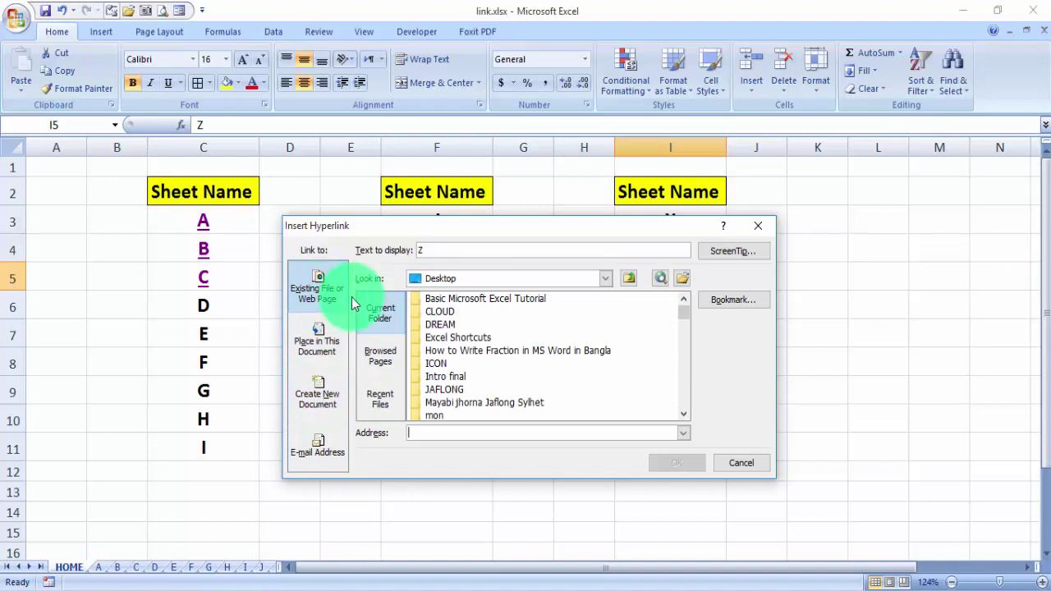
click(322, 344)
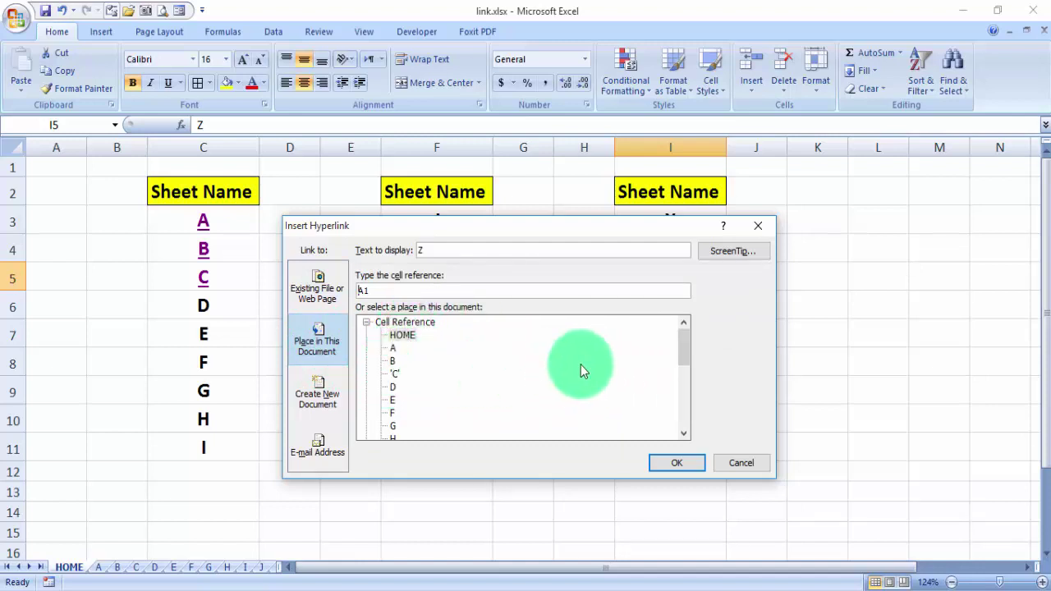
drag(687, 350, 677, 420)
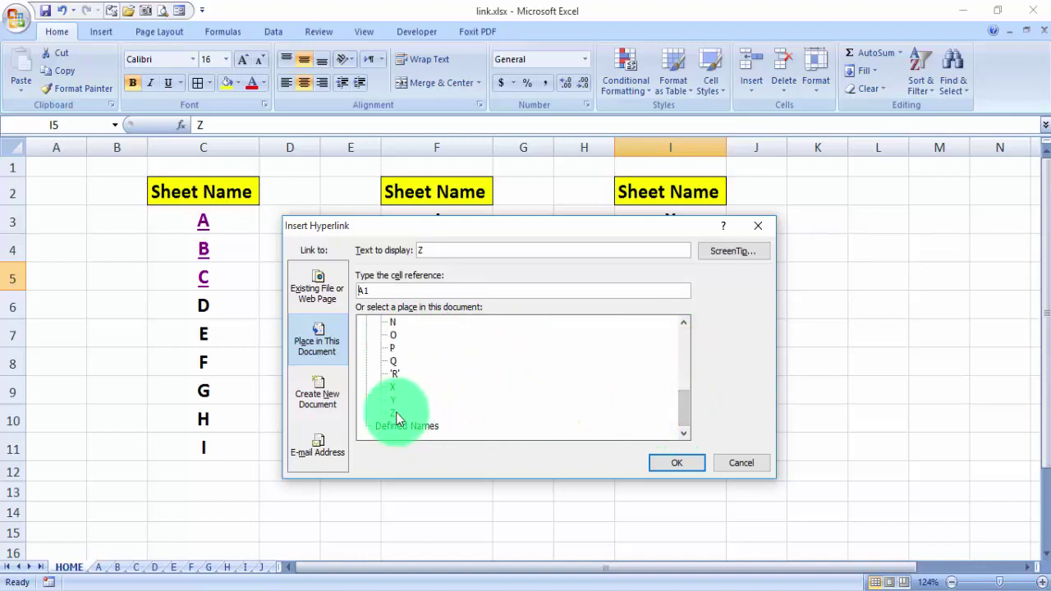
click(396, 412)
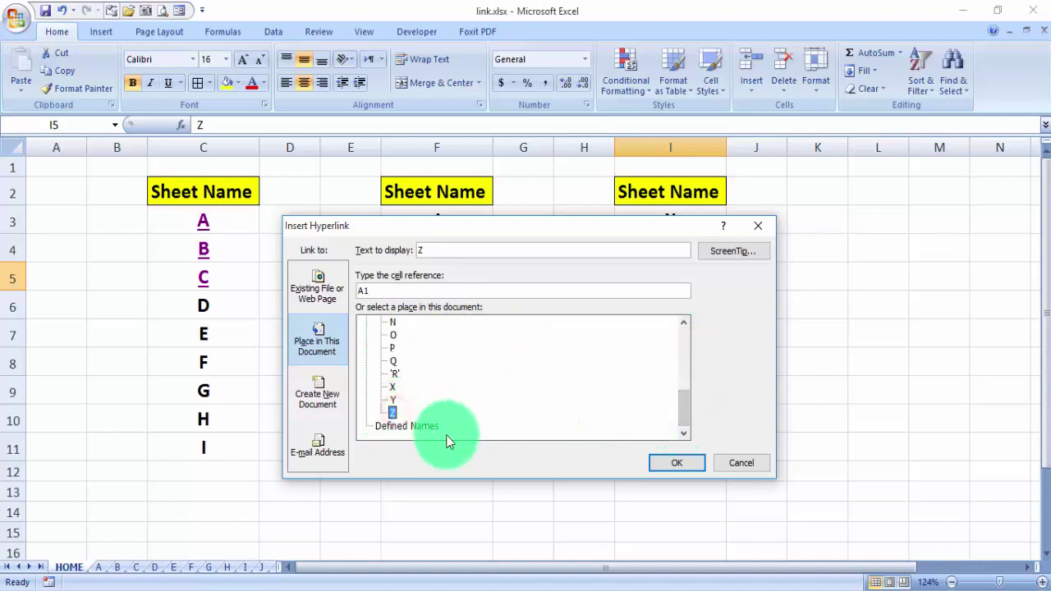
click(662, 469)
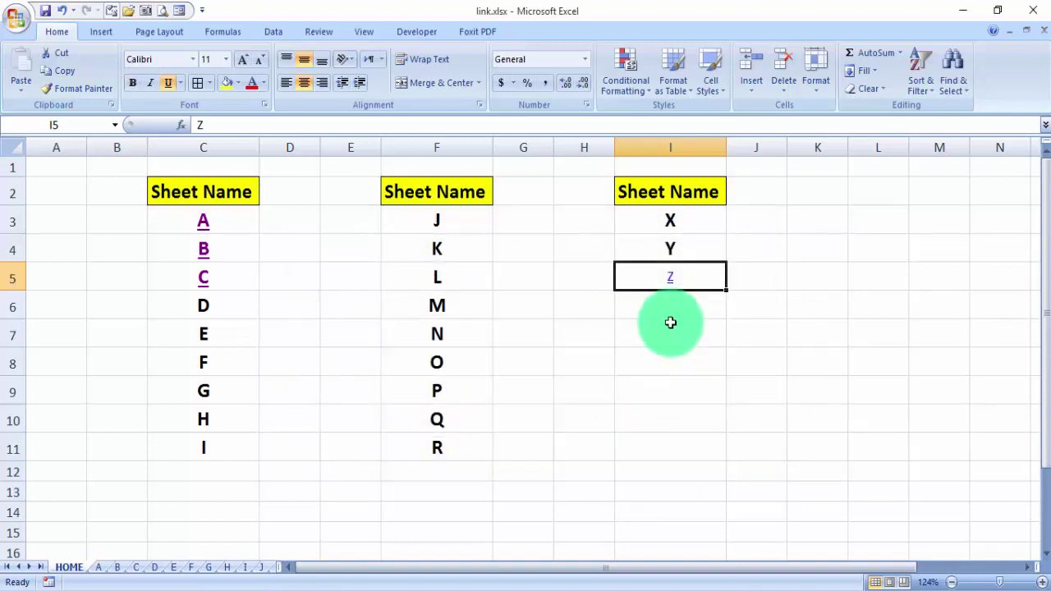
Test the Z link by jumping to sheet Z, then return to HOME and select cell F10 (Q)
click(671, 279)
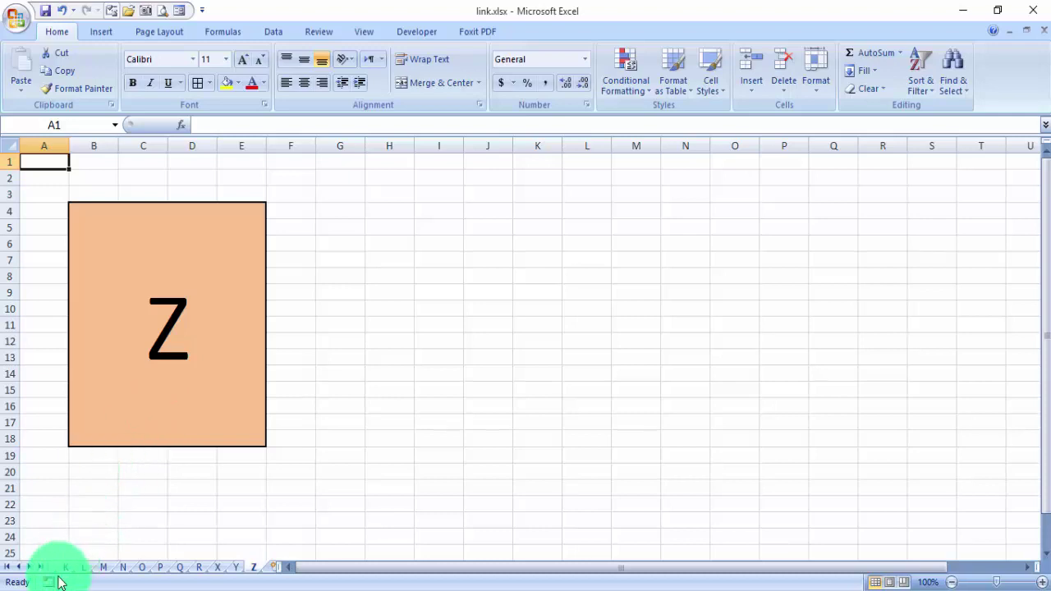
click(11, 567)
click(68, 566)
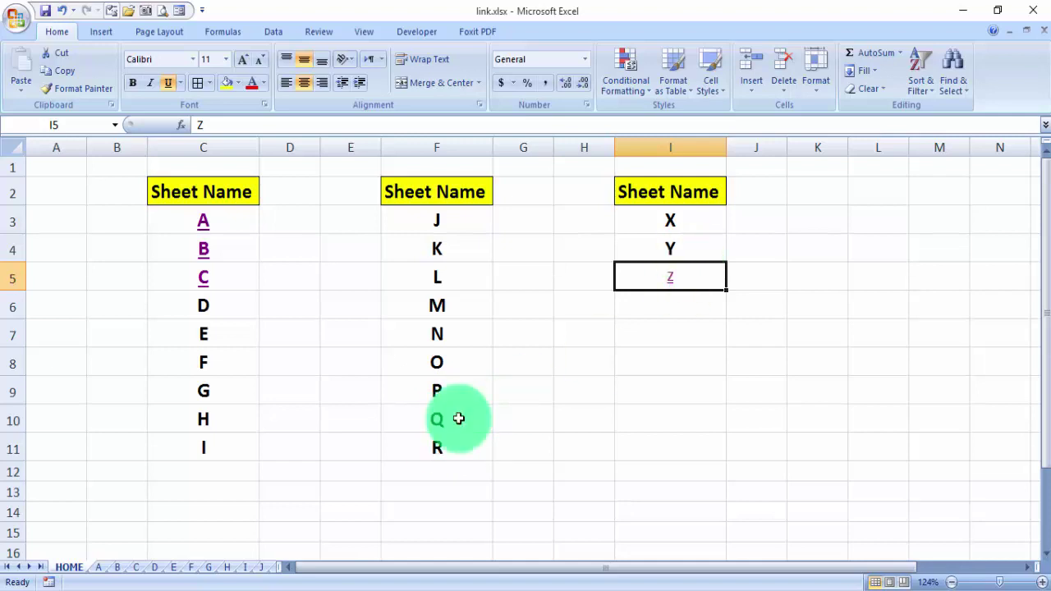
click(459, 419)
Dismiss the context menu for F10 and show the Insert ribbon commands
right_click(460, 422)
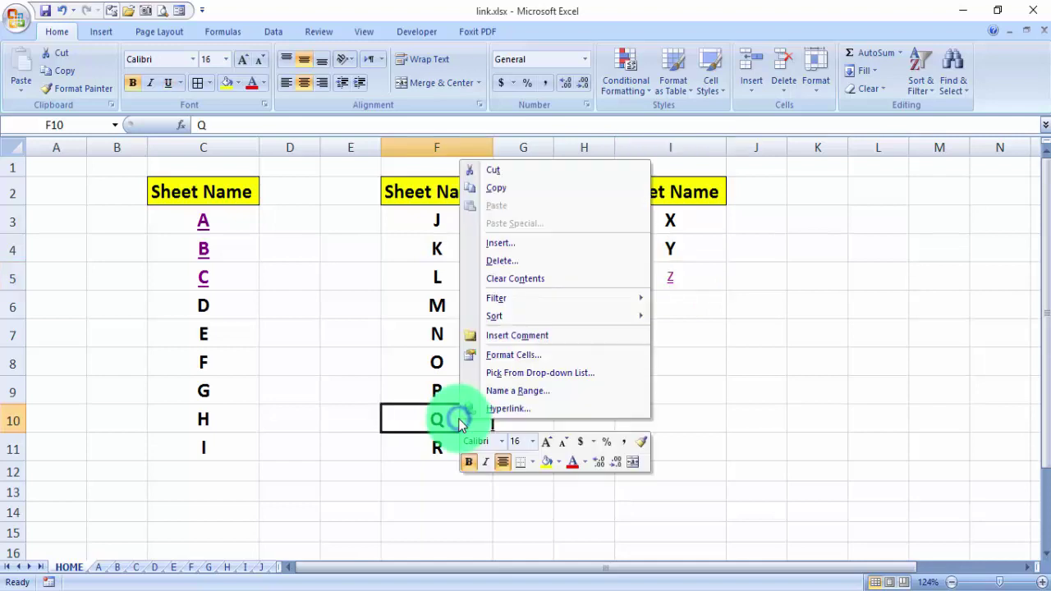
click(444, 419)
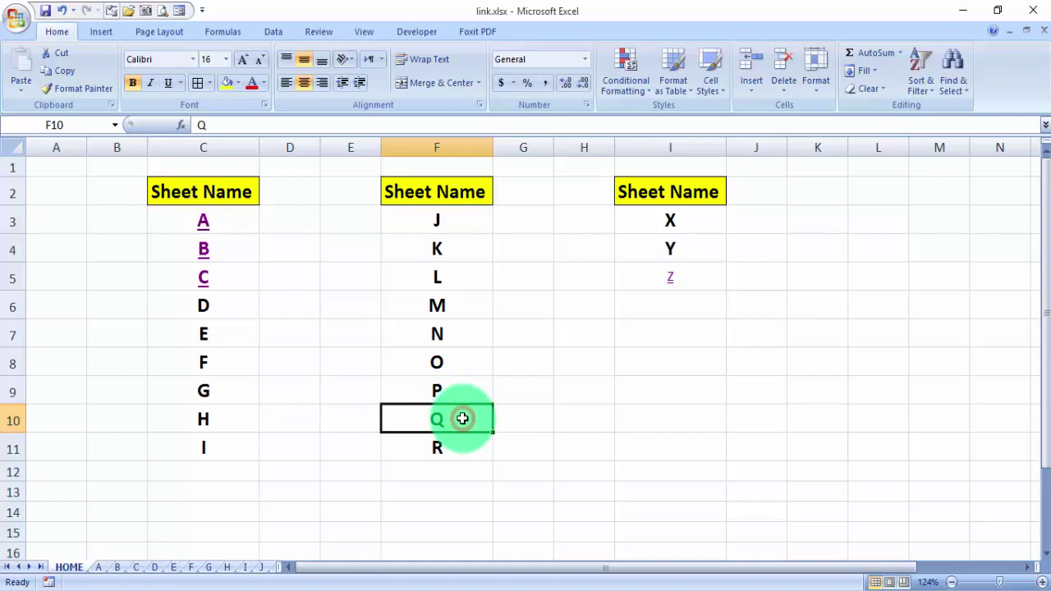
click(101, 33)
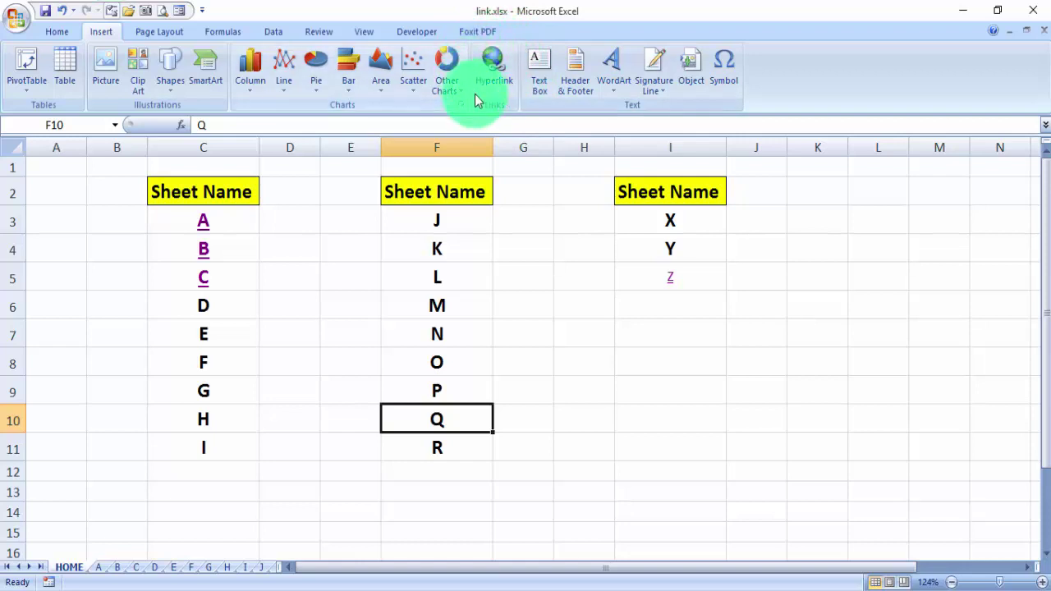
Hyperlink Q in cell F10 to cell A1 of sheet Q via Place in This Document
click(494, 72)
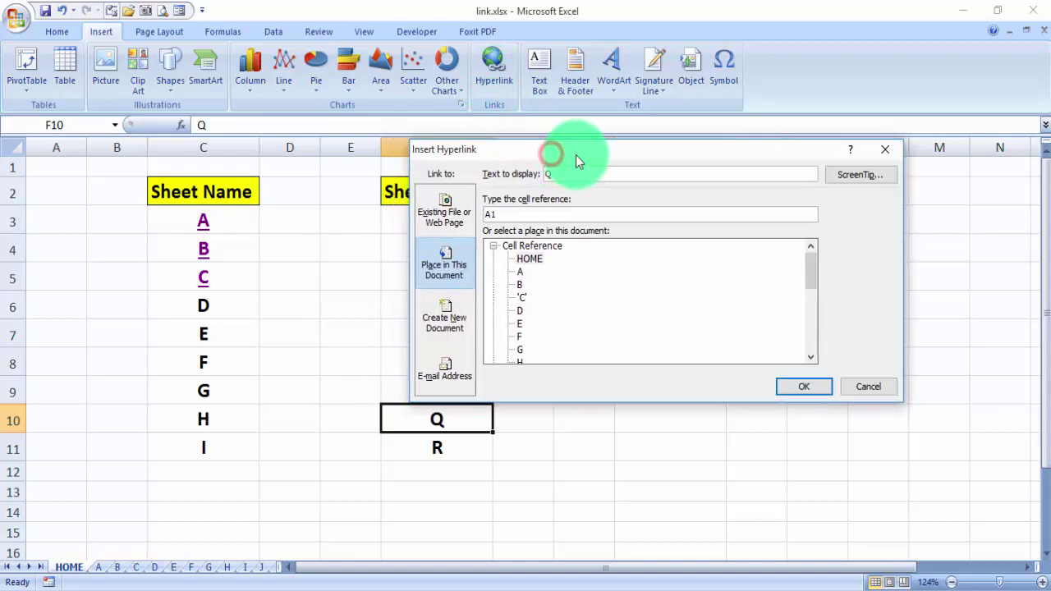
drag(553, 157, 671, 171)
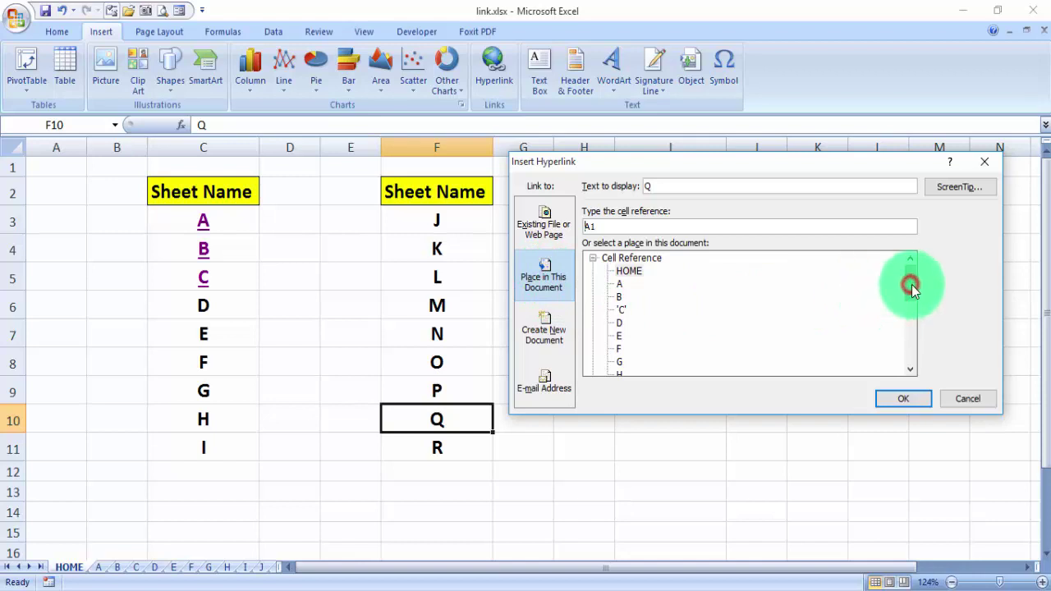
drag(912, 285, 908, 352)
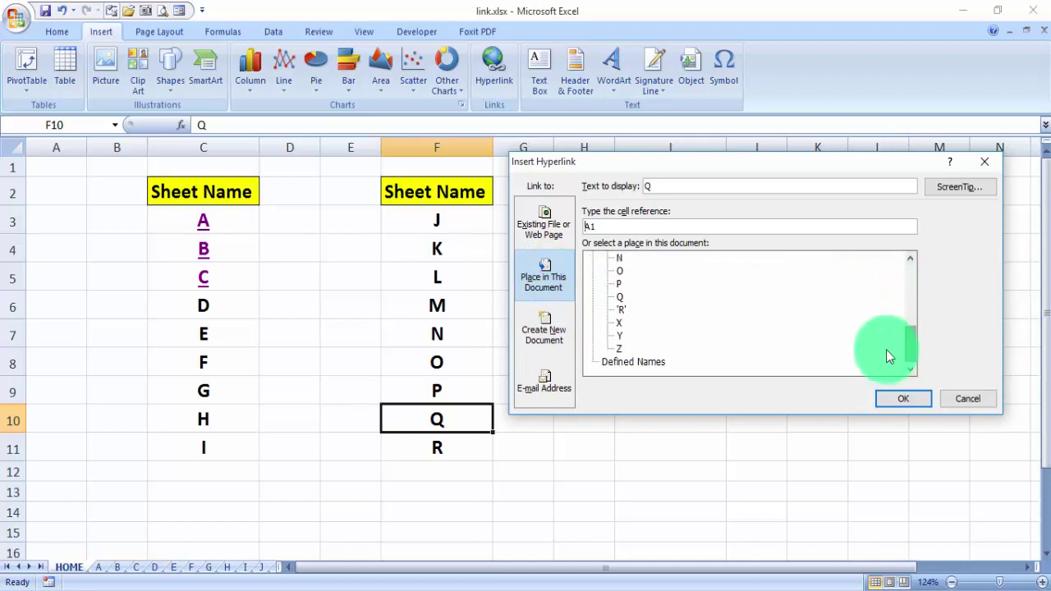
click(621, 297)
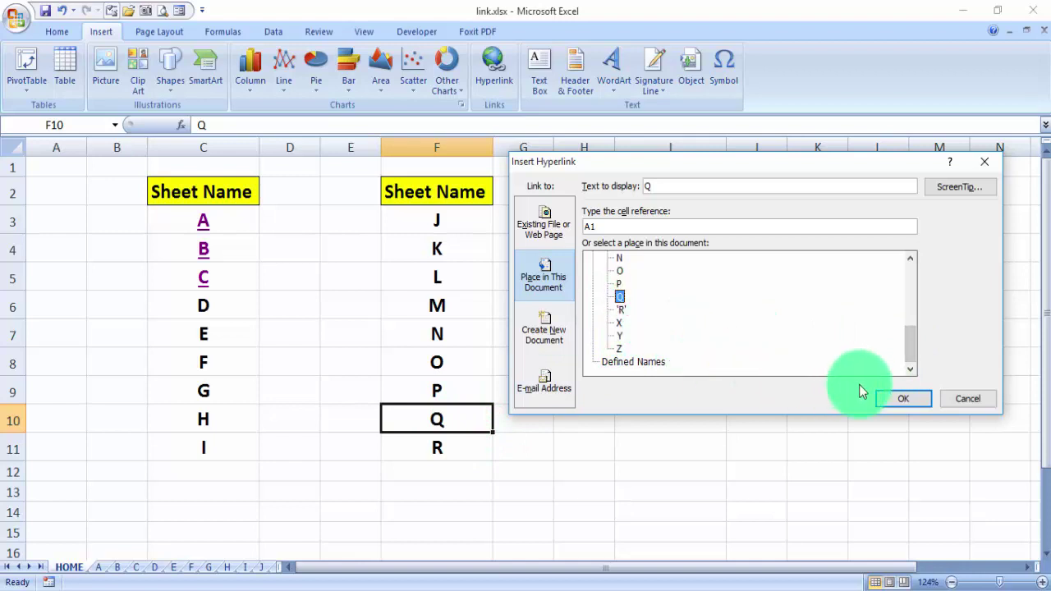
click(903, 399)
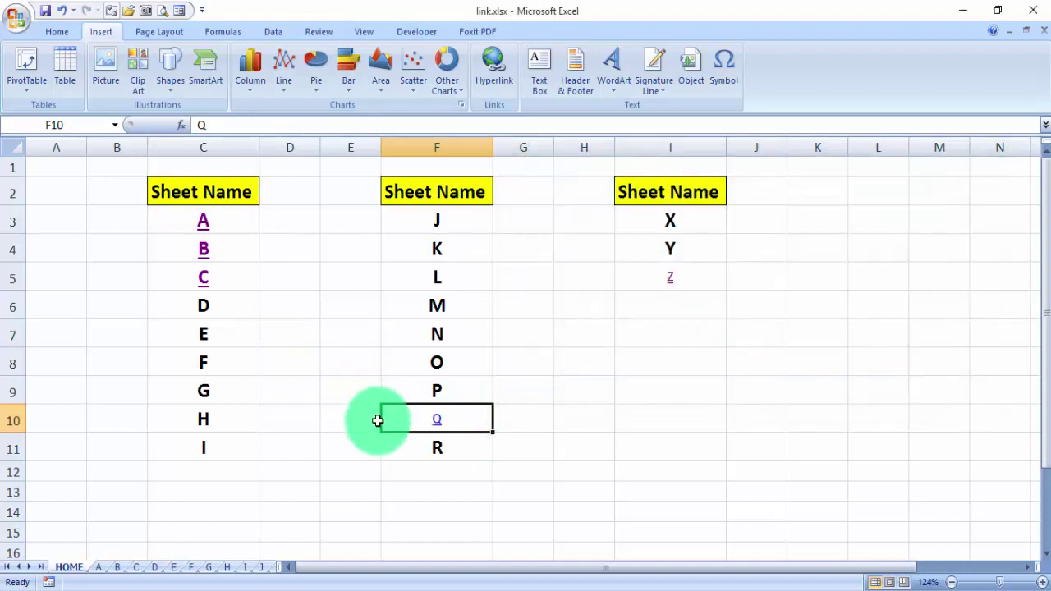
click(438, 427)
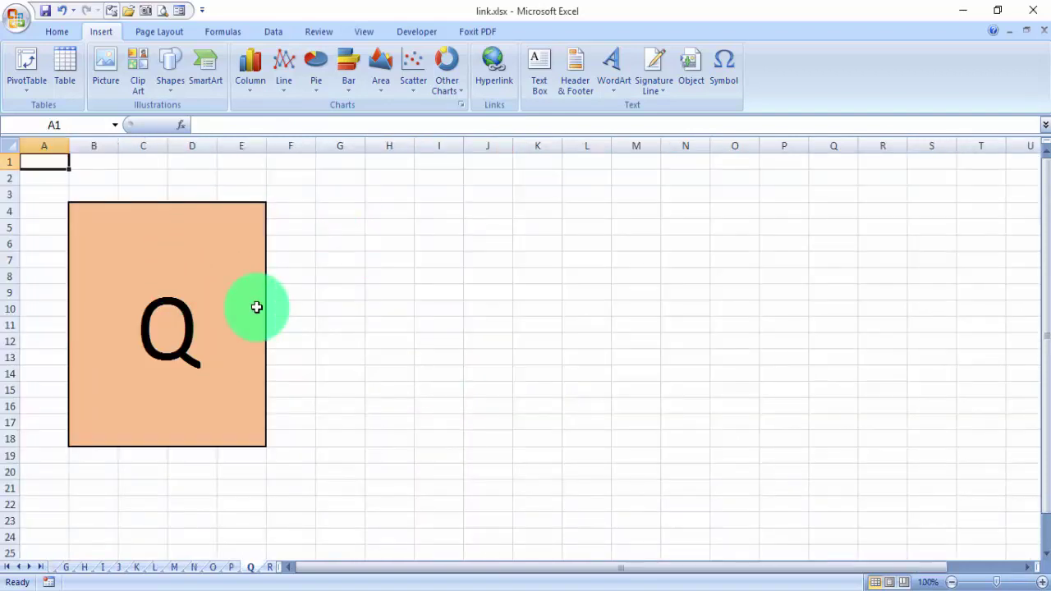
click(10, 567)
click(66, 567)
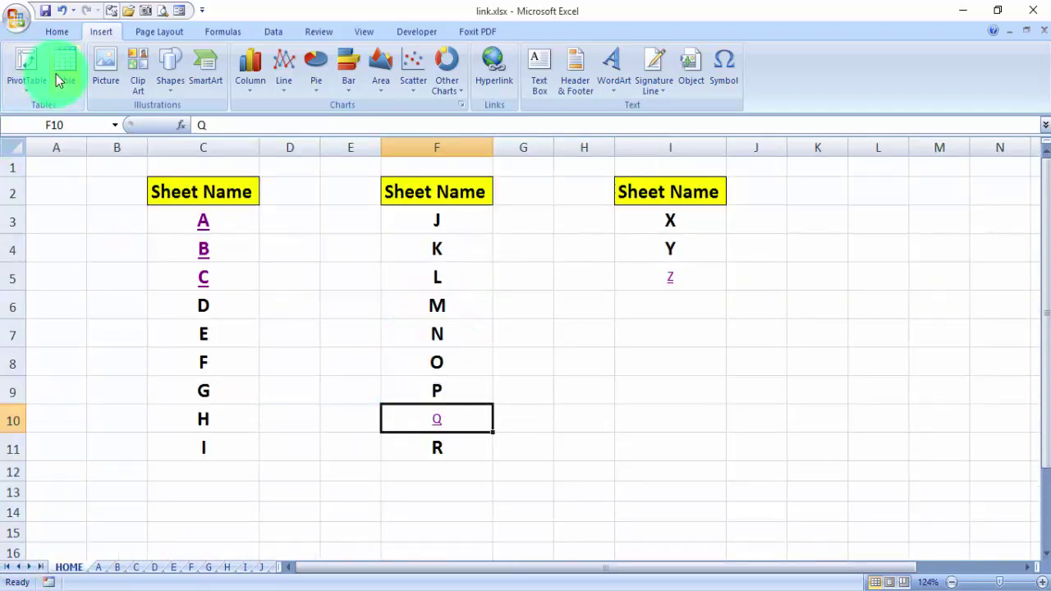
click(54, 33)
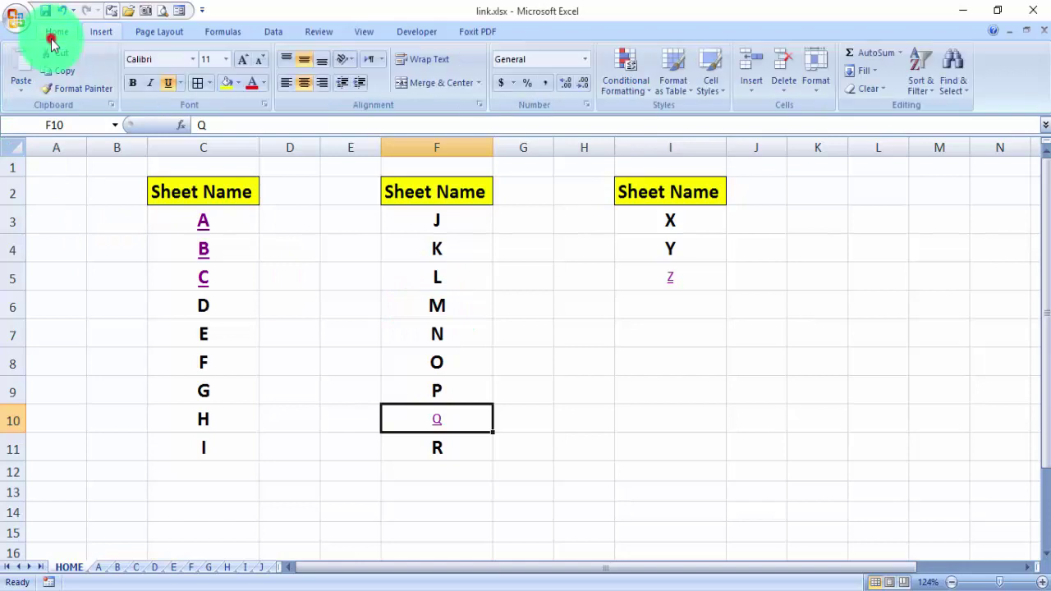
click(443, 308)
Using Alt+N+I, hyperlink M in cell F6 to cell A1 of sheet M
key(alt+n)
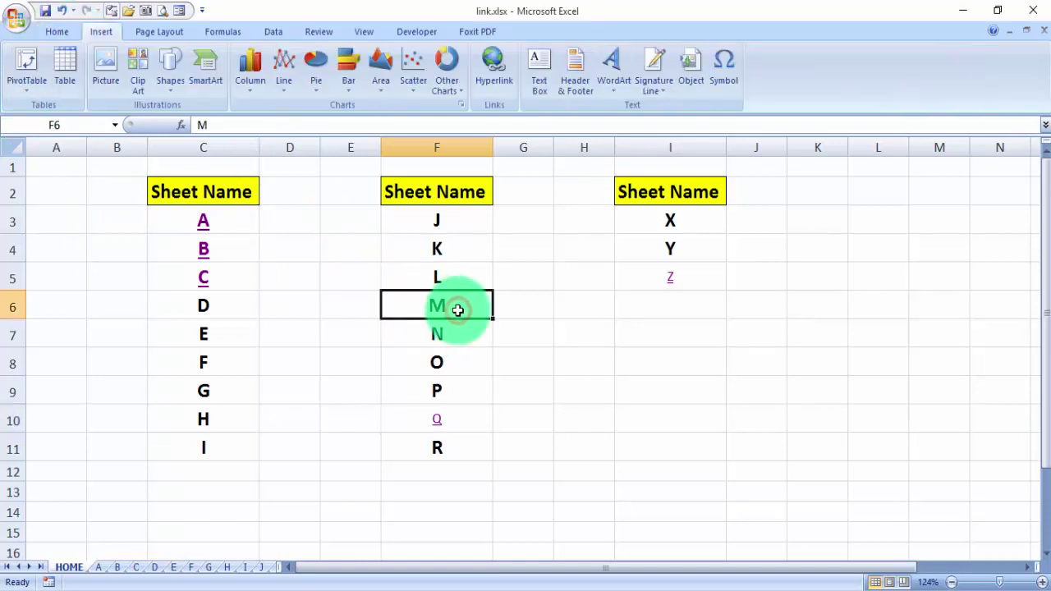
key(alt)
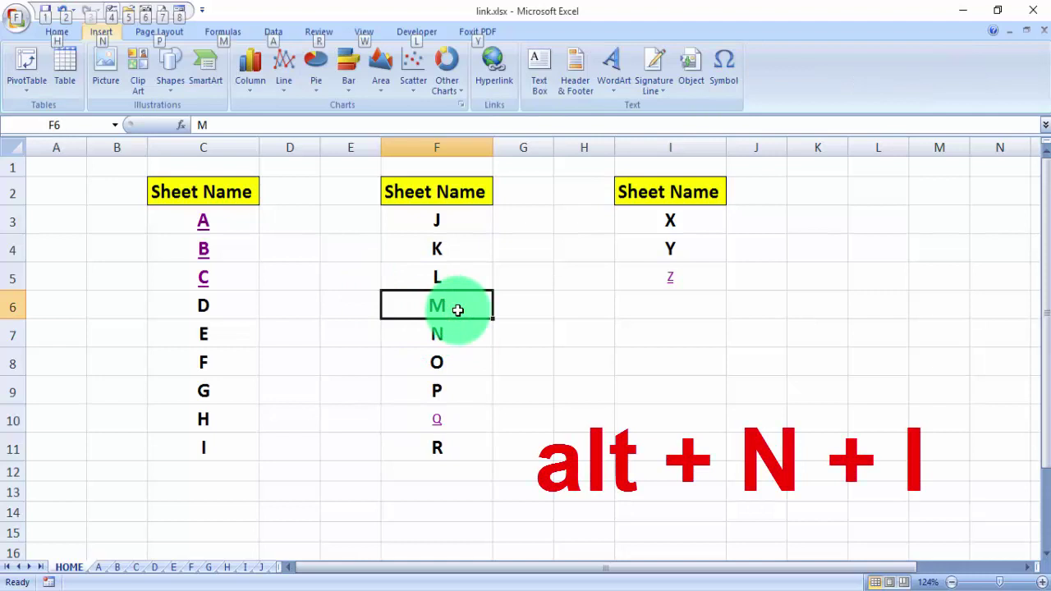
key(n)
key(i)
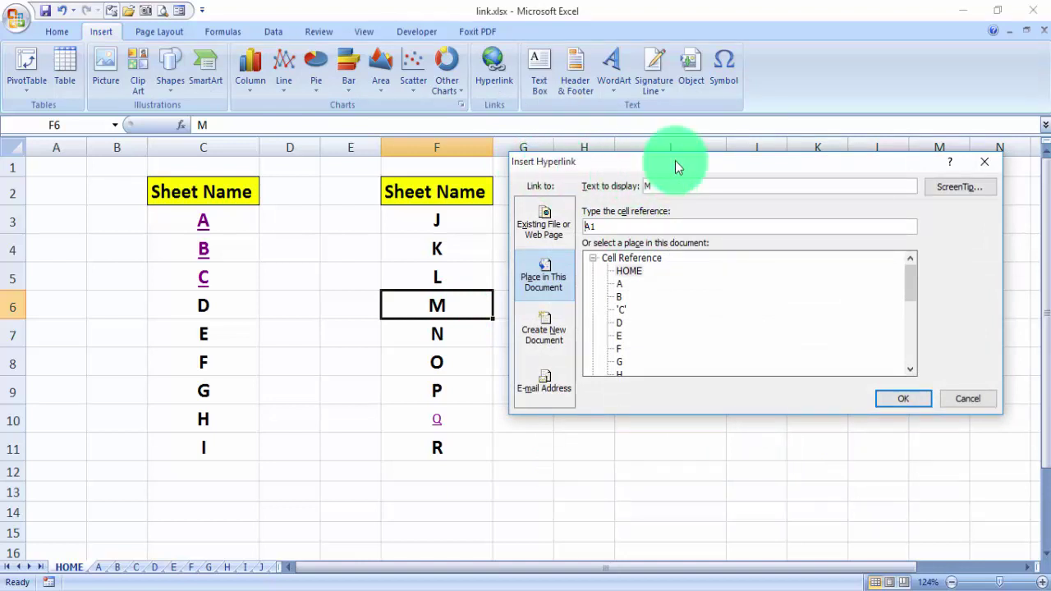
drag(677, 161, 695, 162)
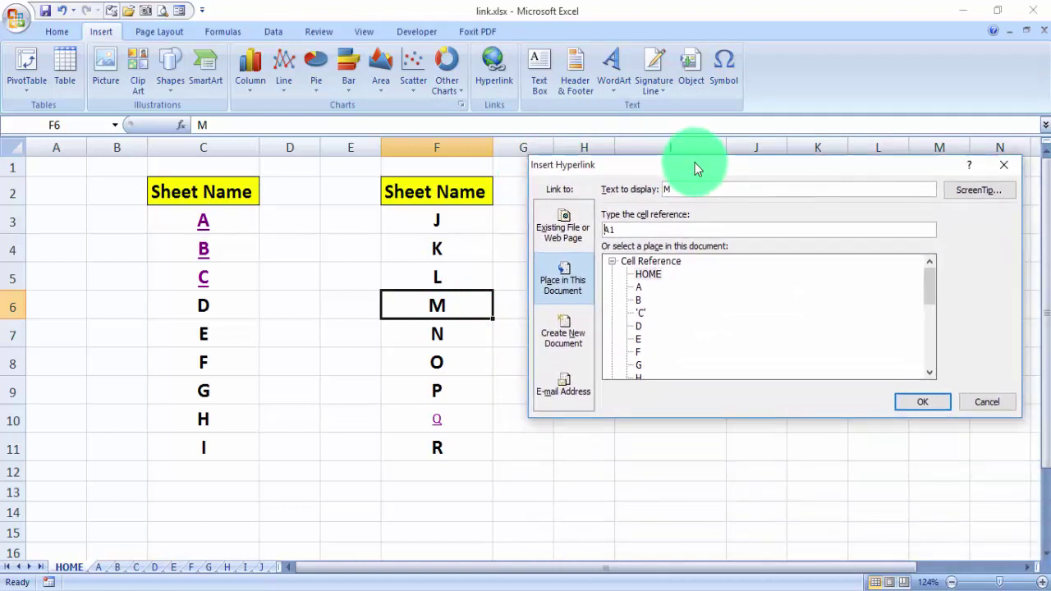
drag(932, 292, 931, 337)
click(638, 312)
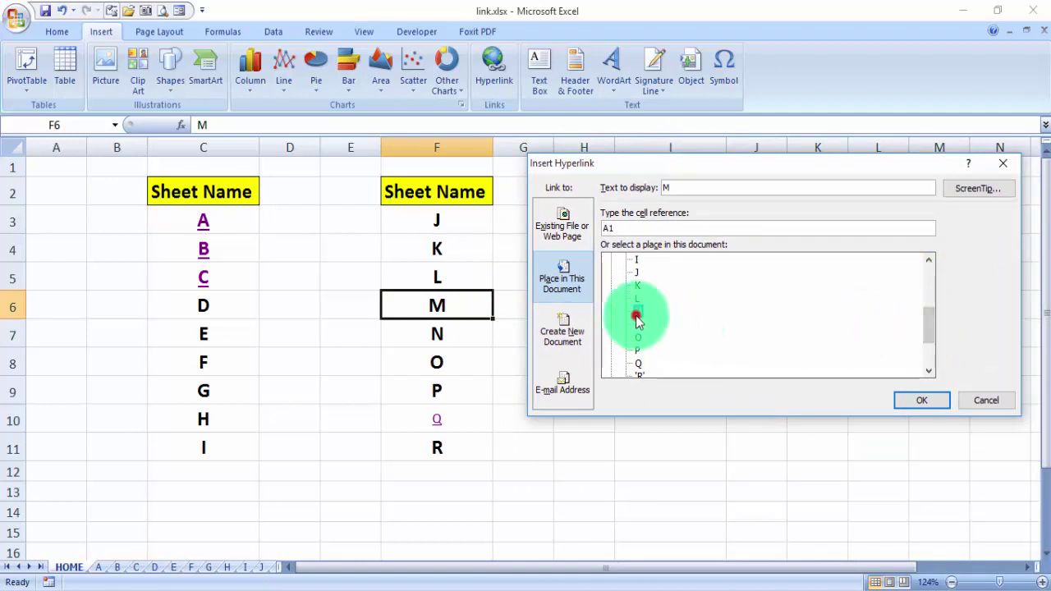
click(919, 400)
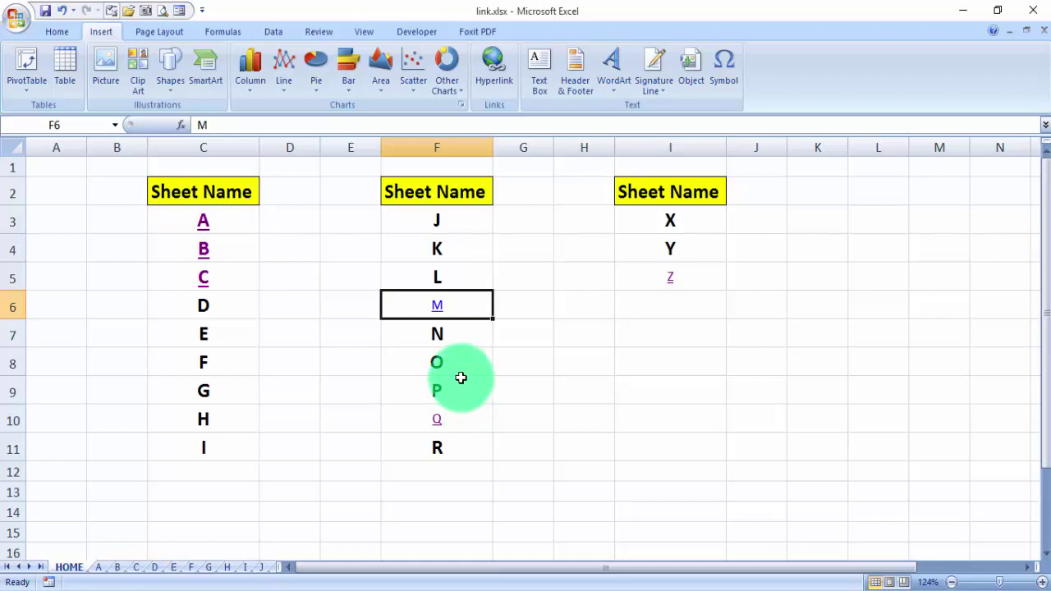
click(441, 308)
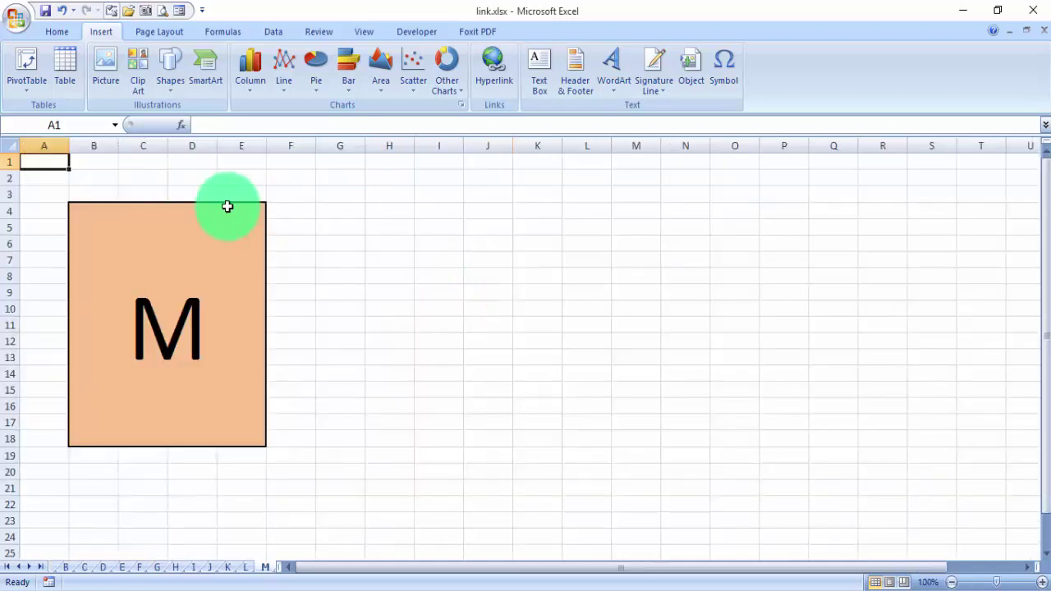
click(7, 567)
click(67, 567)
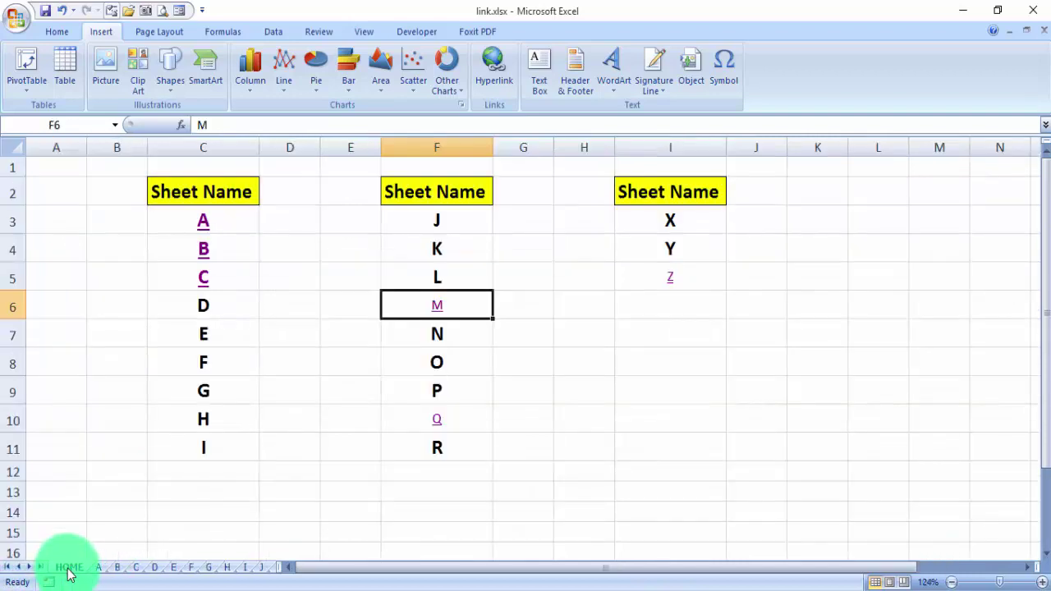